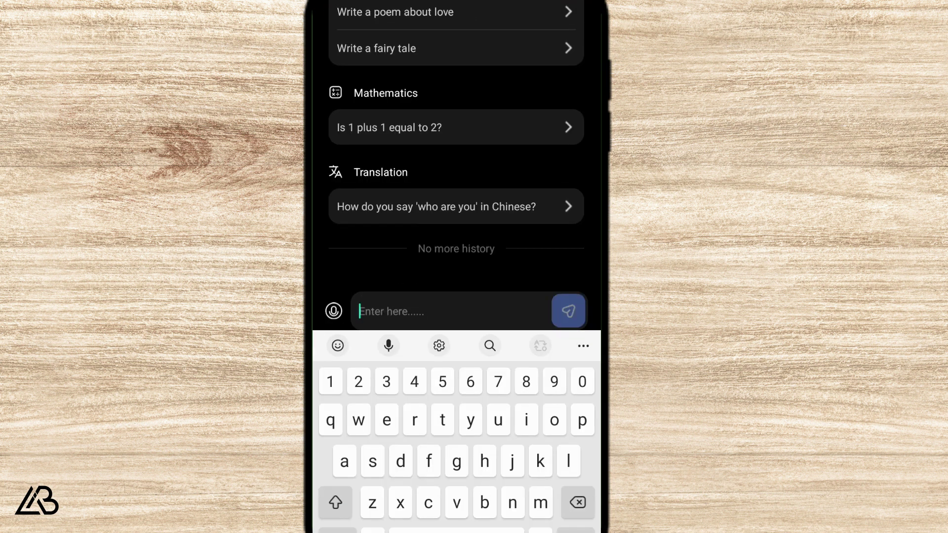
type("give me a poem abou")
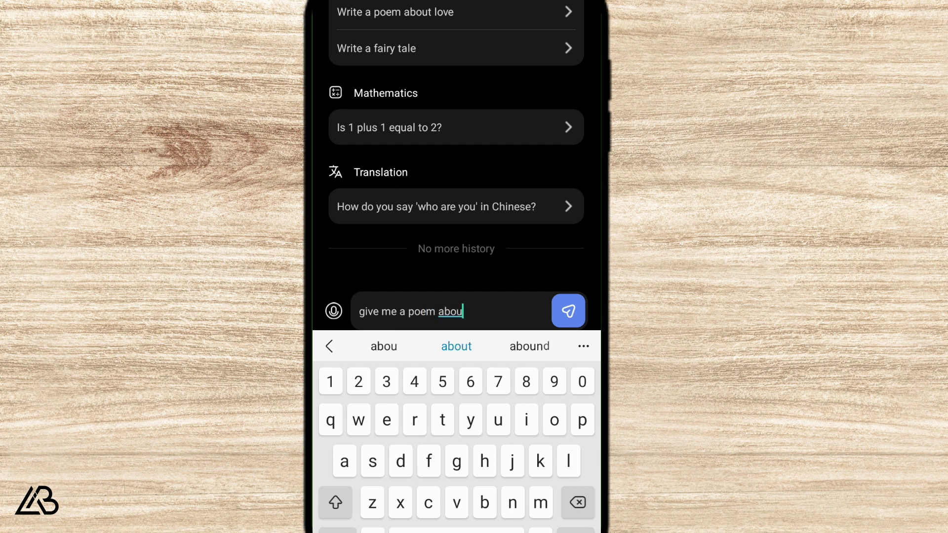
type("t Roses")
Request a poem about roses, then ask ChatArt how to make Pasta Carbonara
key("Return")
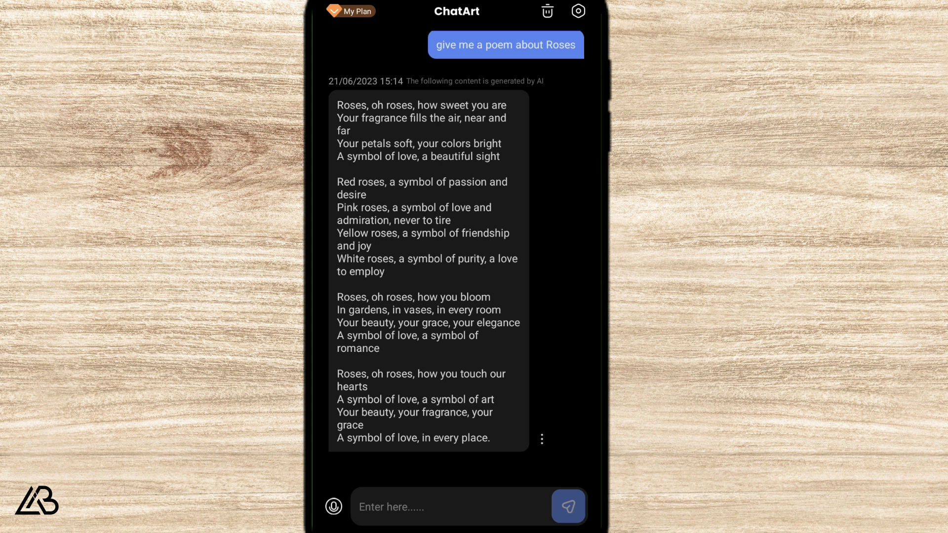
left_click(452, 507)
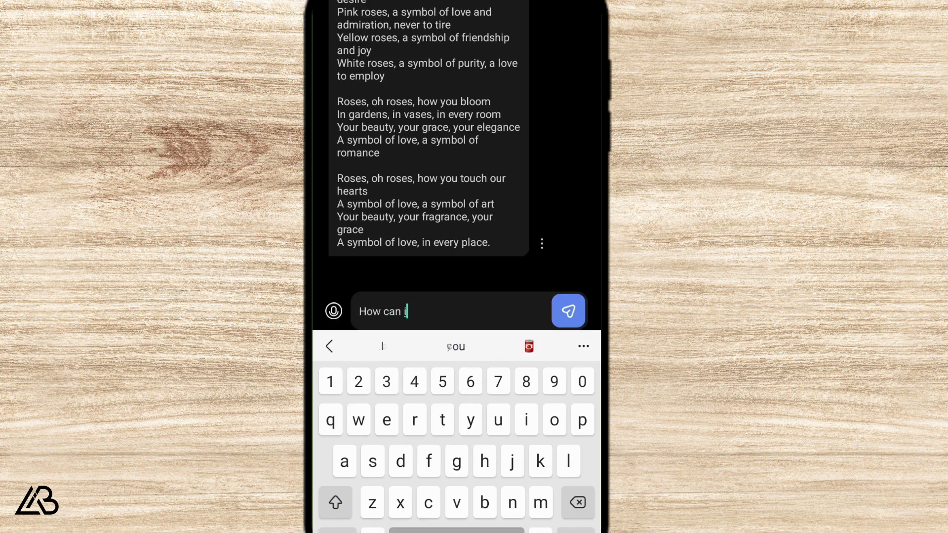
type("How can I make Pasta Car")
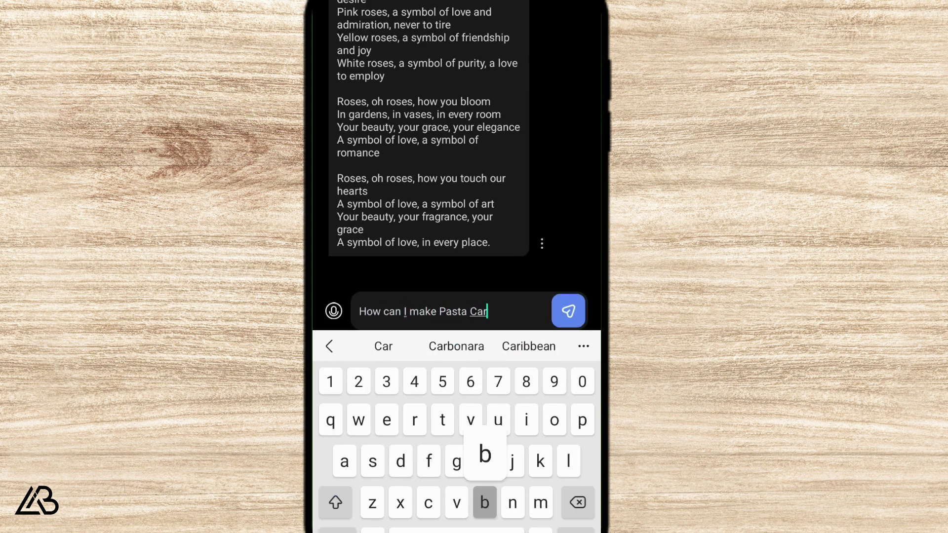
type("bonara?")
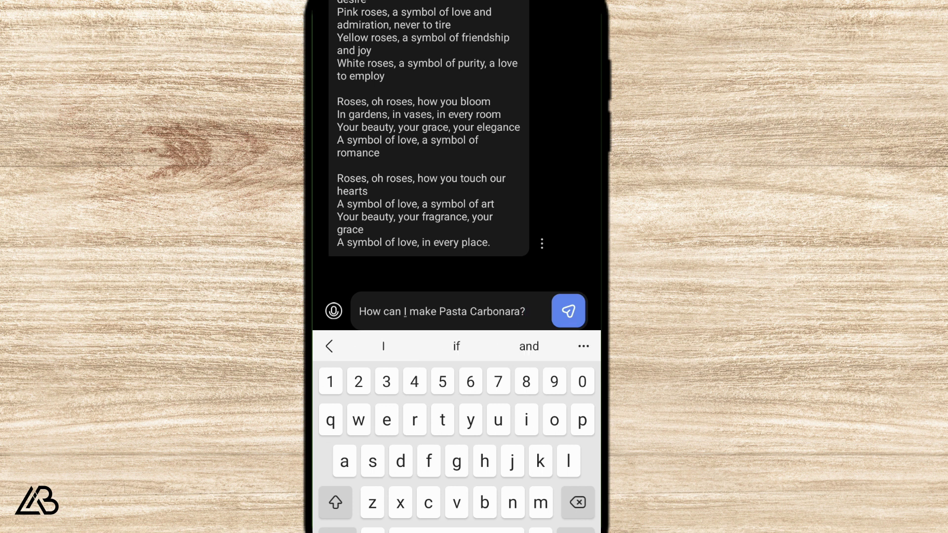
key("Escape")
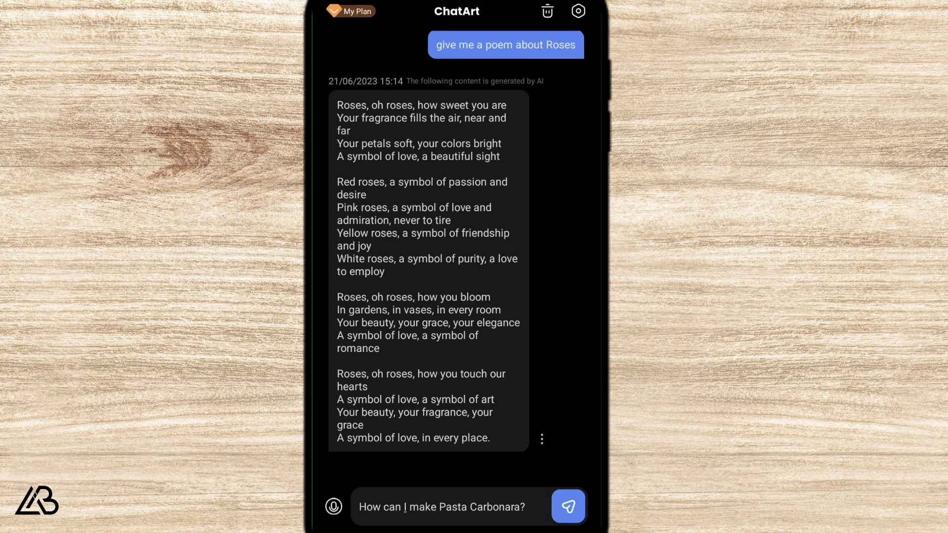
left_click(568, 507)
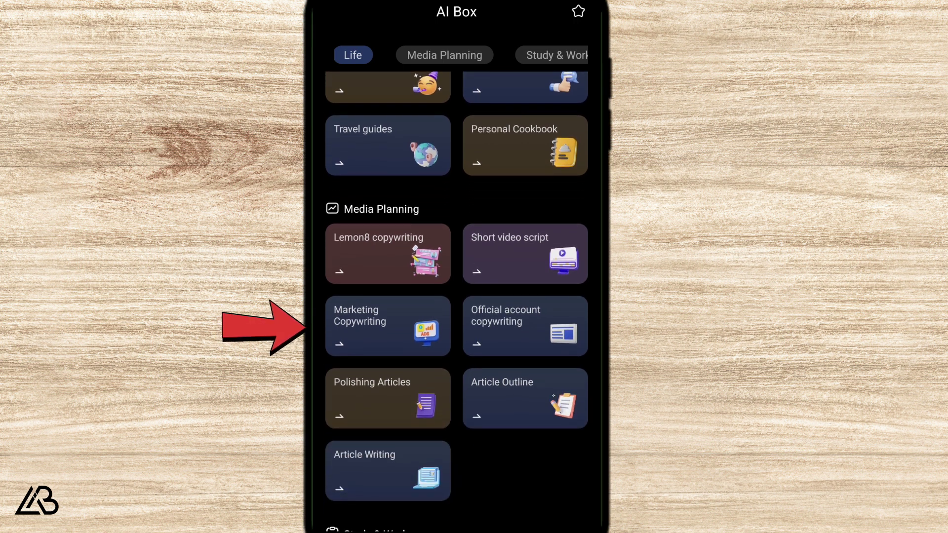
Open the Marketing Copywriting tool for the AI Border YouTube channel copy
left_click(387, 326)
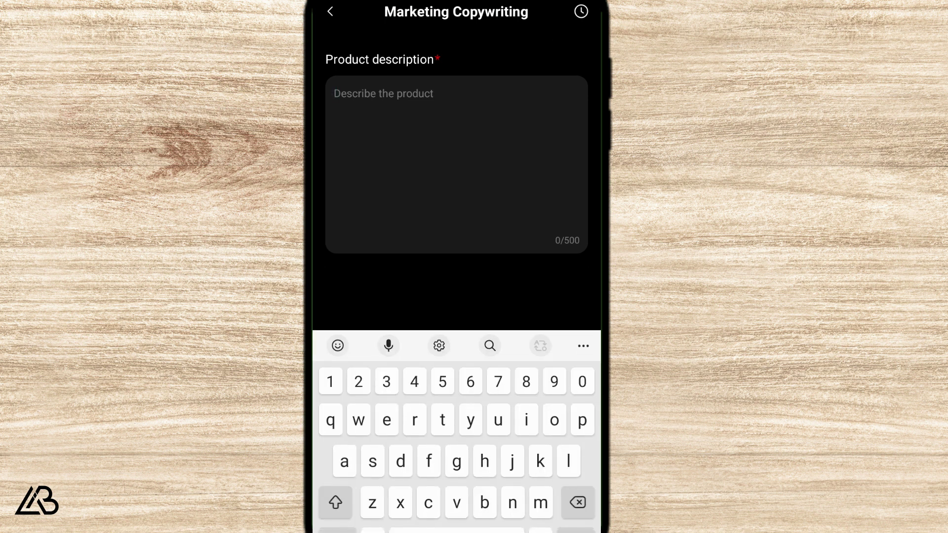
type("A")
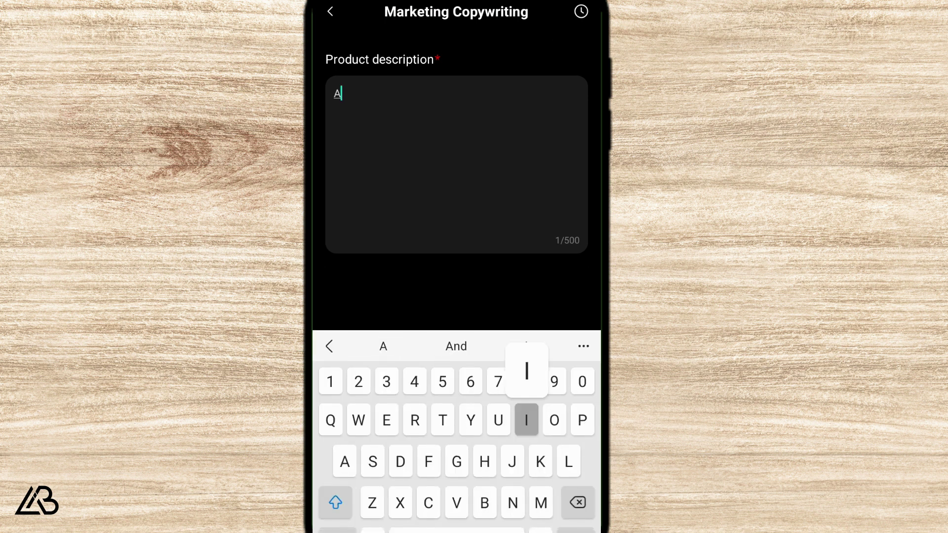
type("I Border is a youtube cha")
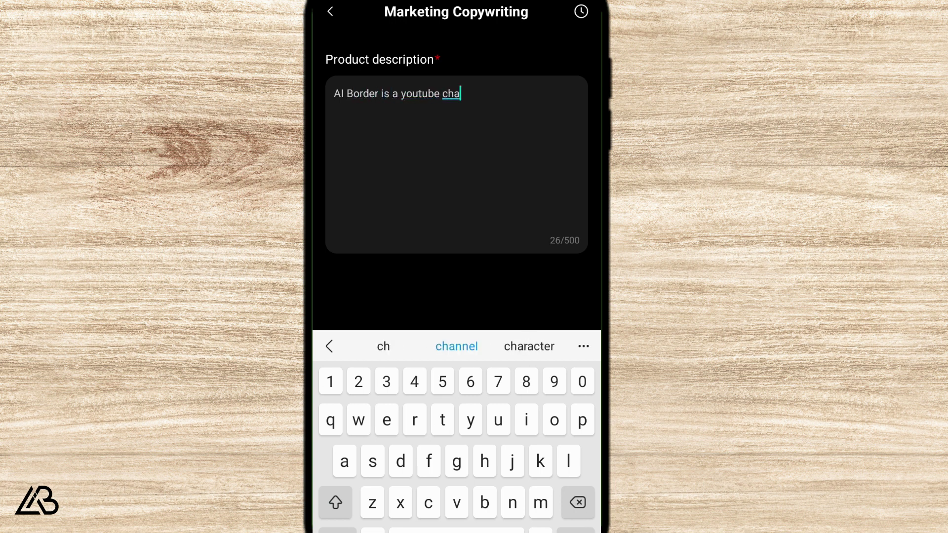
type("nnel that provides ")
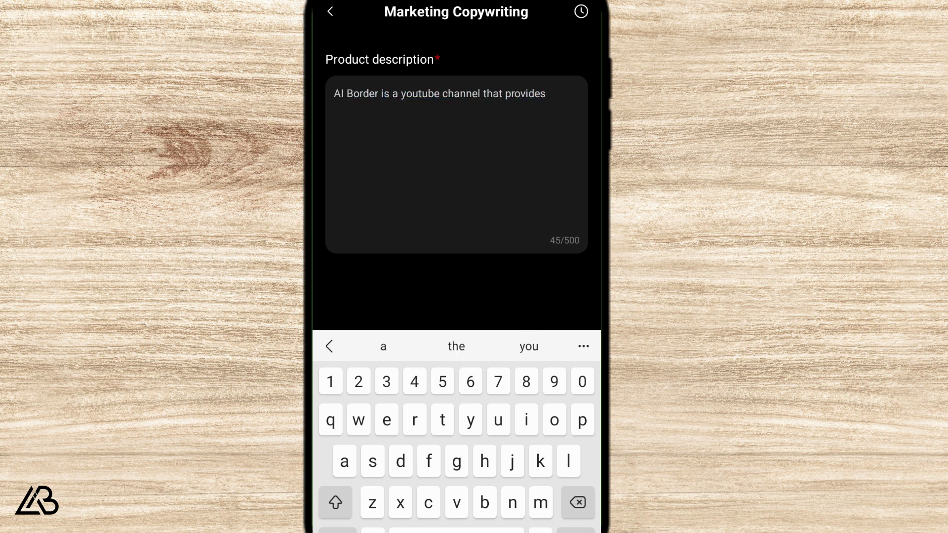
type("videos about the")
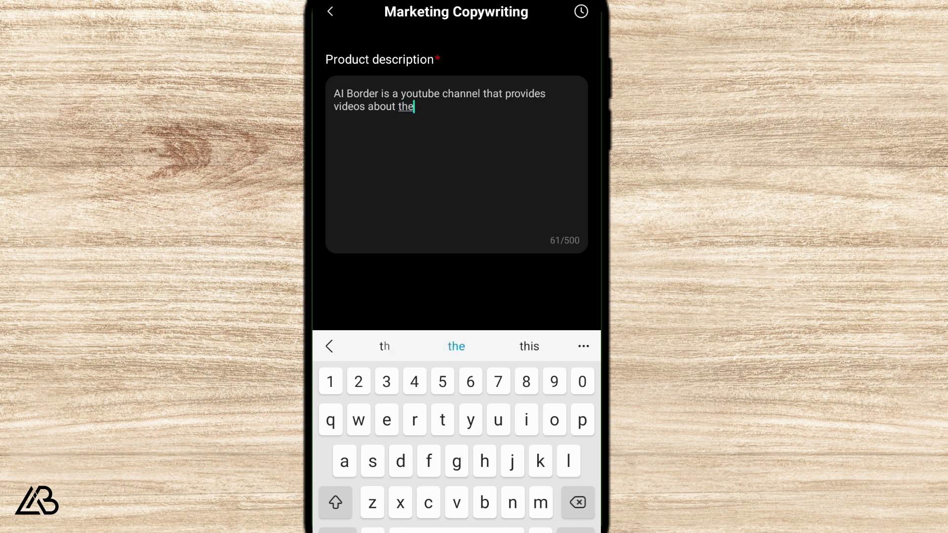
type(" Latest and Most u")
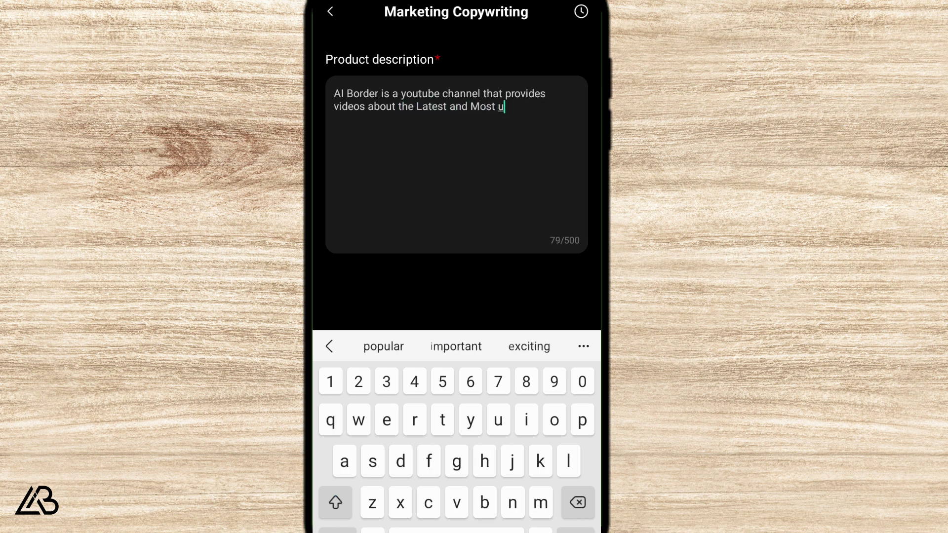
type("seful AI too")
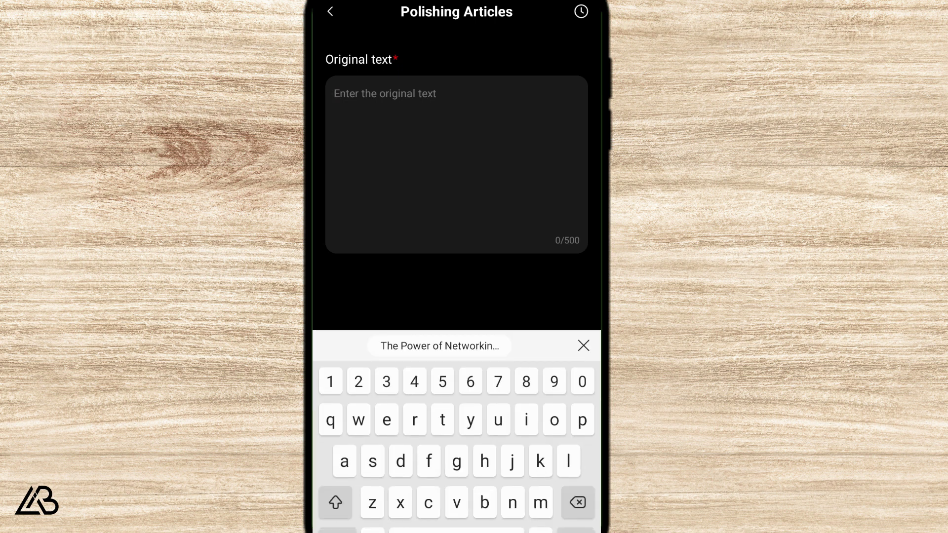
Paste the copied networking article into Polishing Articles and submit it for polishing
left_click(440, 346)
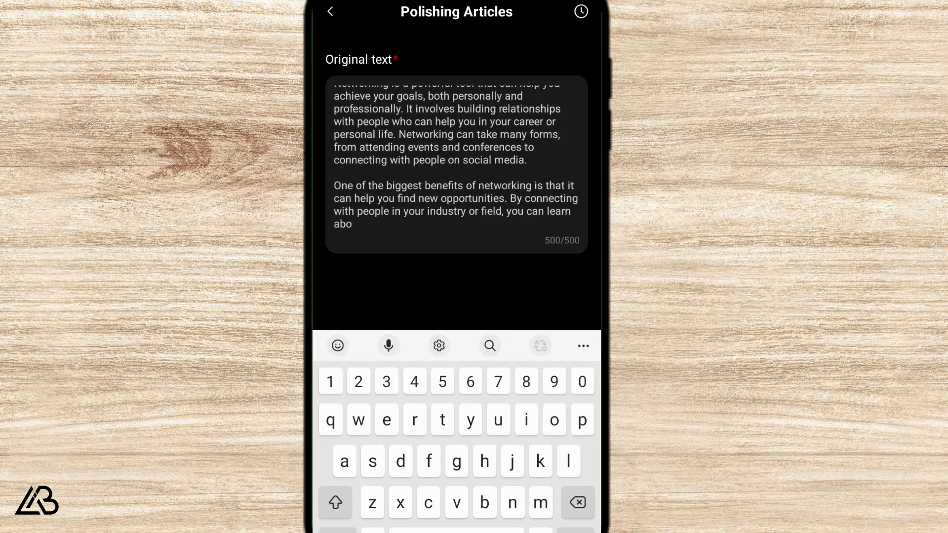
key("Escape")
left_click(456, 518)
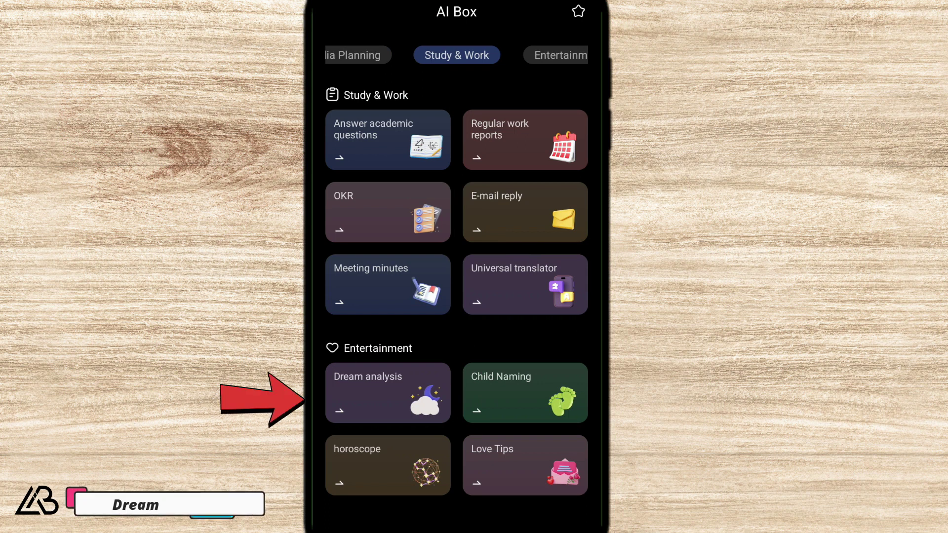
Describe the dream of chasing a butterfly through a garden in Dream analysis and submit it
left_click(387, 393)
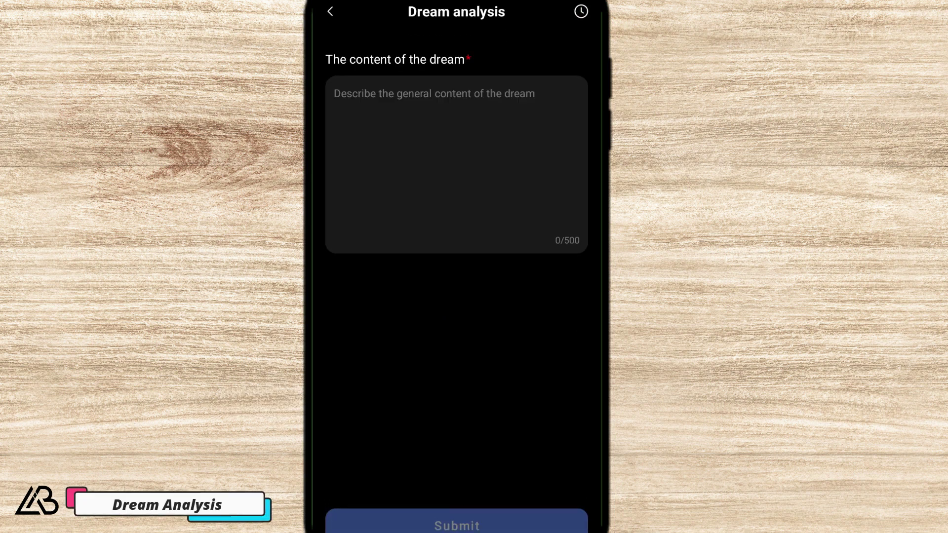
left_click(456, 148)
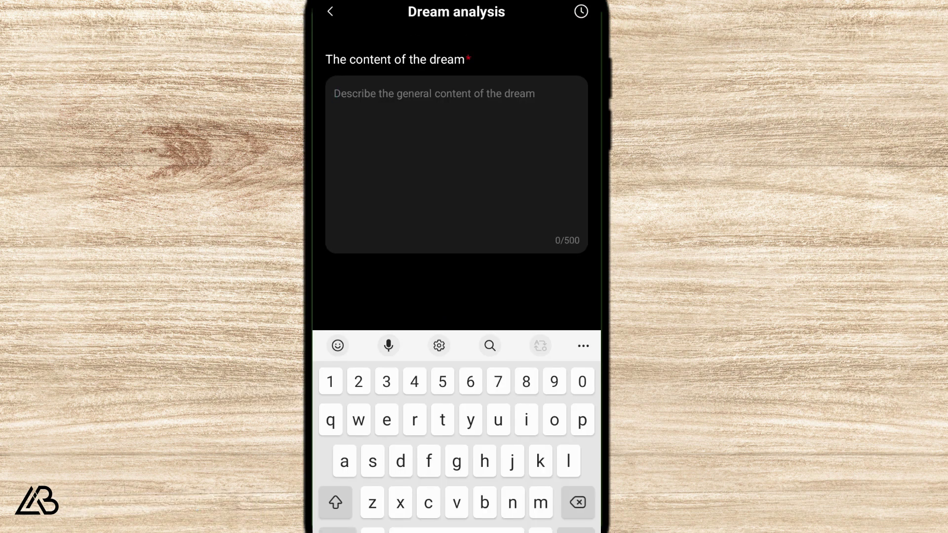
type("last night I had an interesting Dream !")
key("Return")
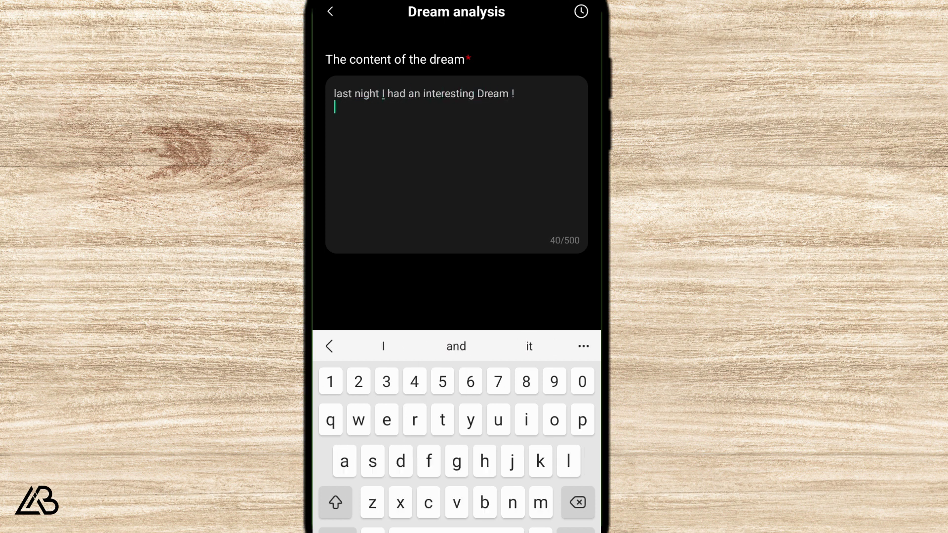
type("I went to a garden where ")
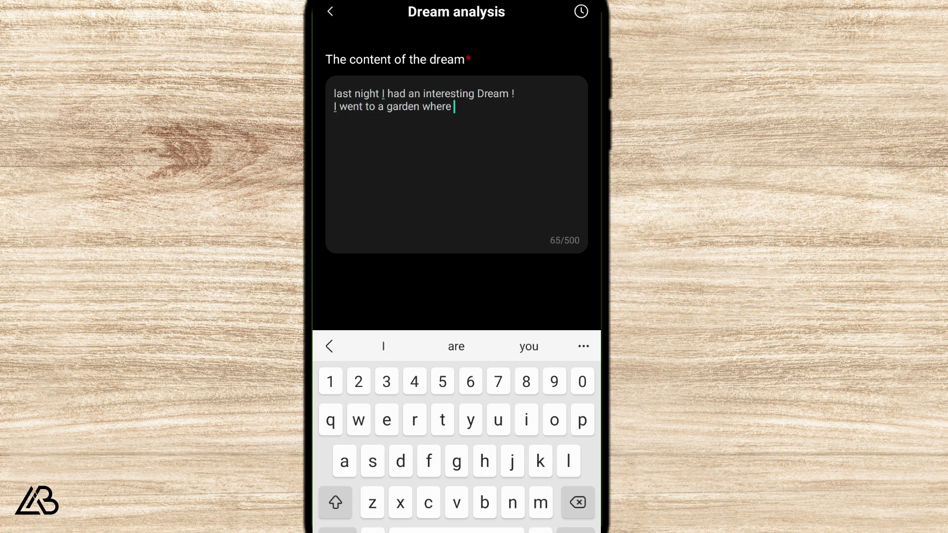
type("beautiful flowers were growing.  s")
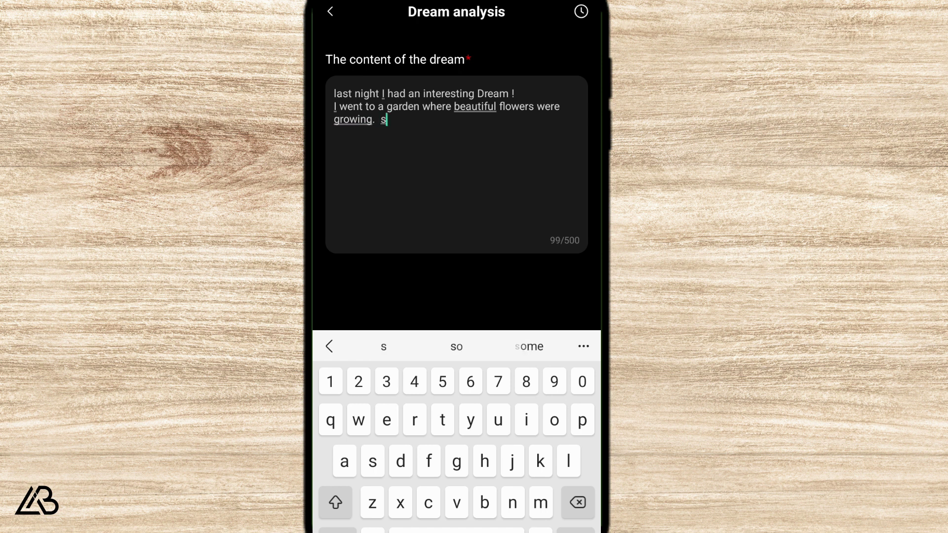
type("uddenly ,a beautiful butterfly")
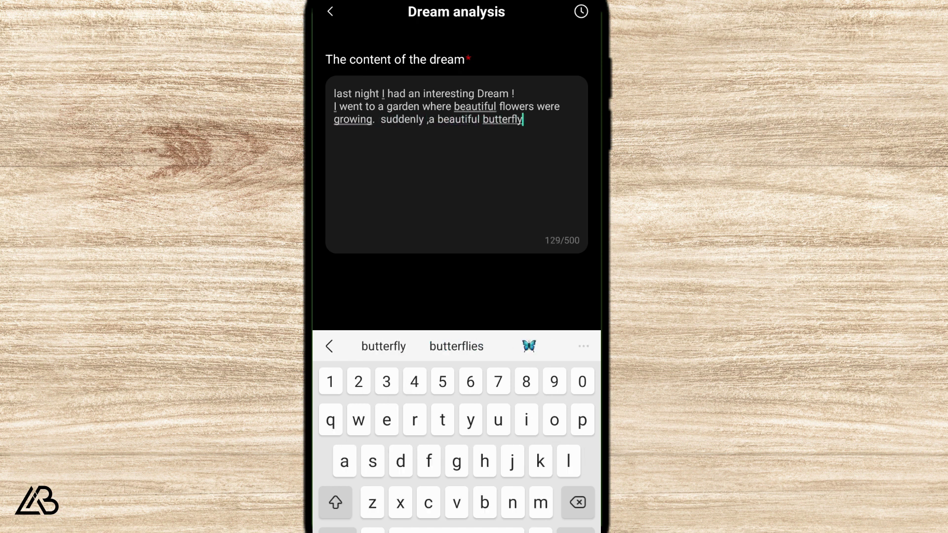
type(" approached me and I")
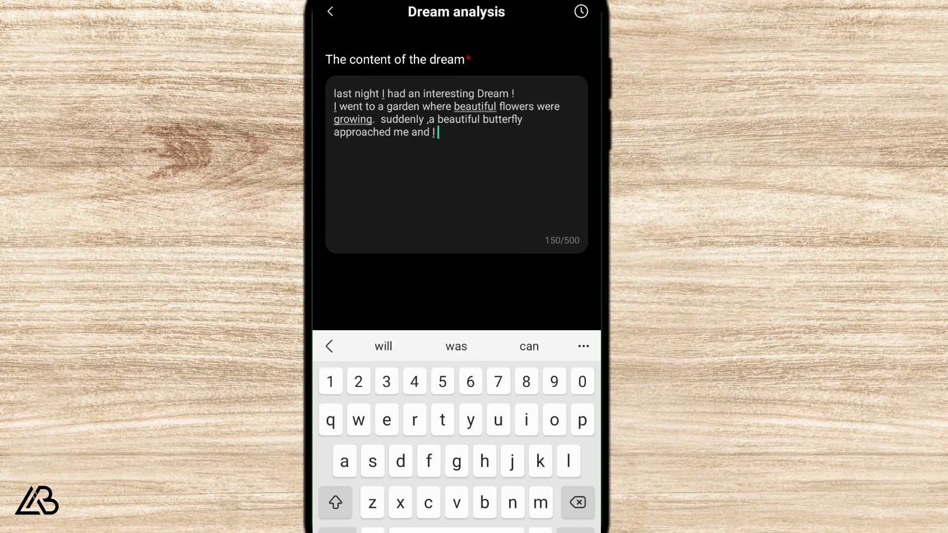
type("thought if I could catch it and")
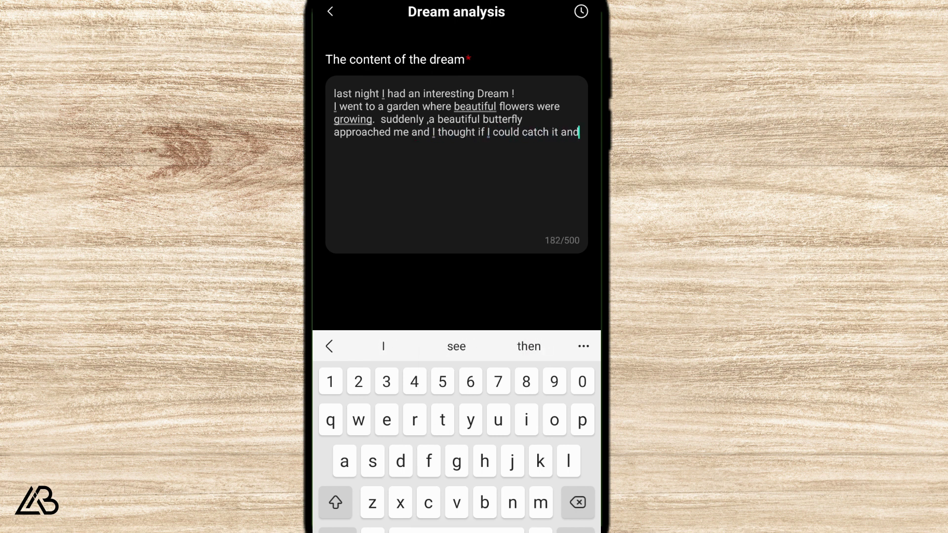
type(" take it with me , it would be the be")
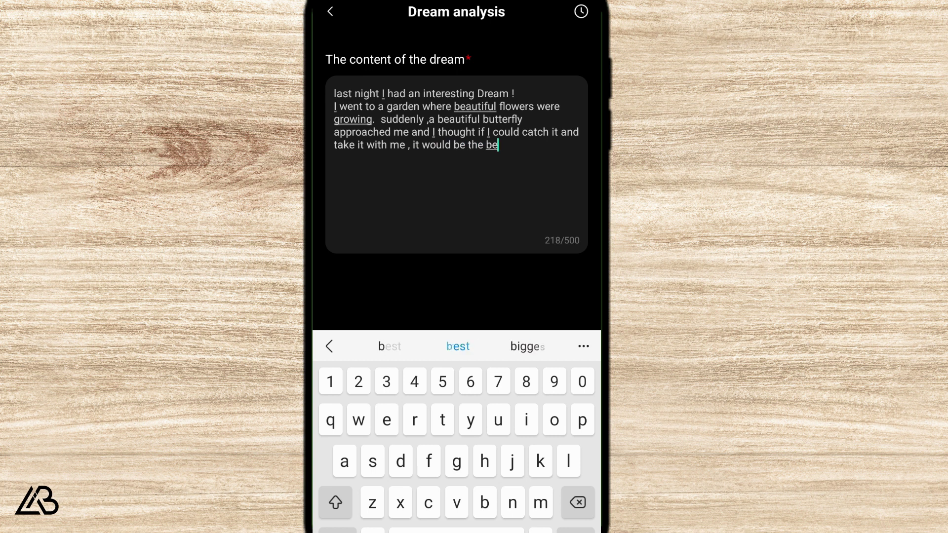
type("st souvenir from this garden.")
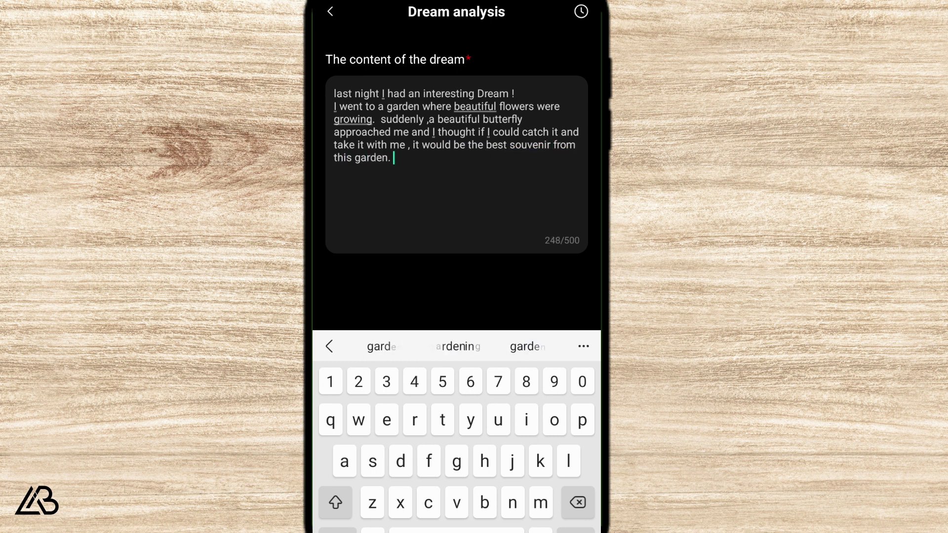
type(" so I went after the butterfly")
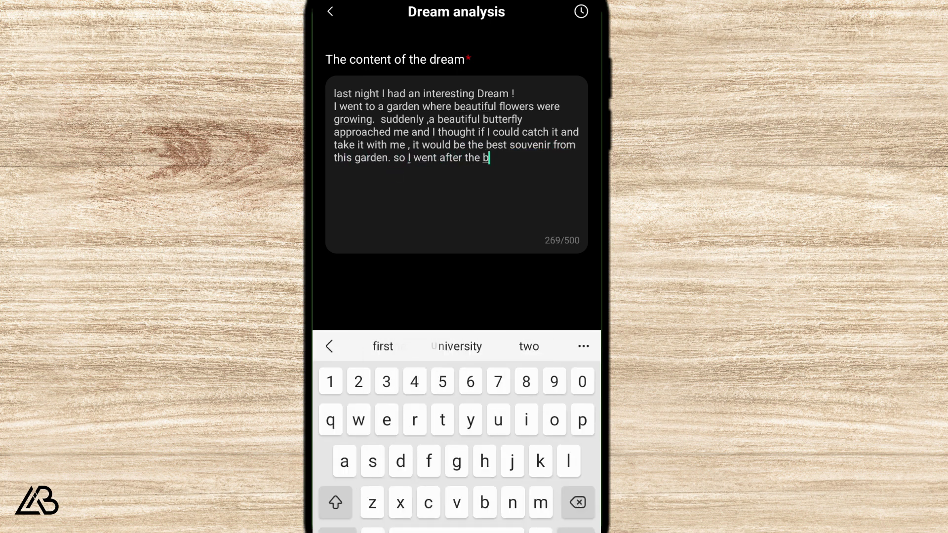
type(", but I couldn't catch")
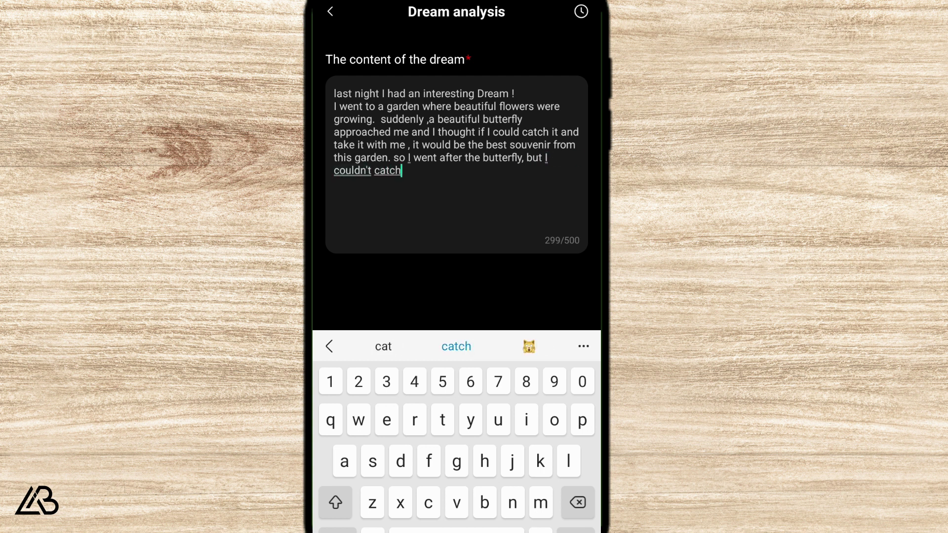
type(" it and it suddenly disappeared.")
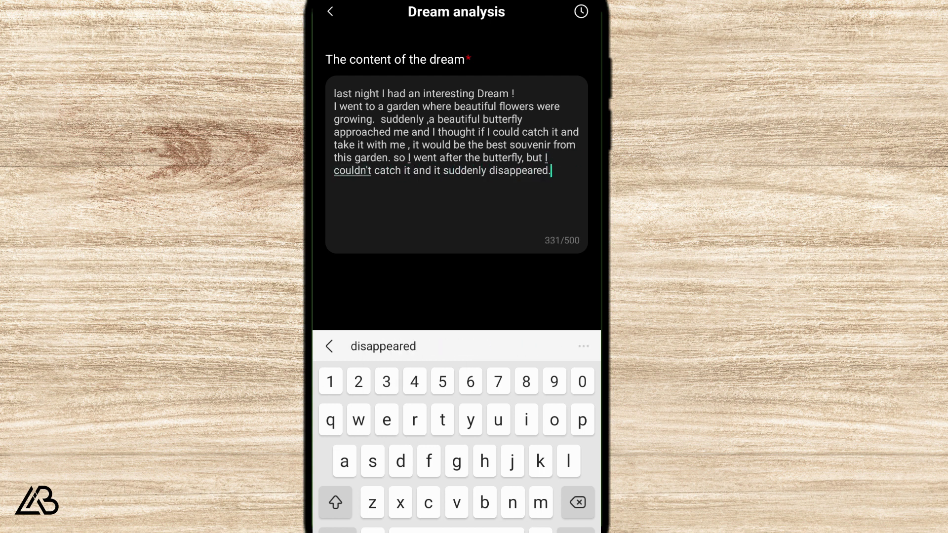
key("Return")
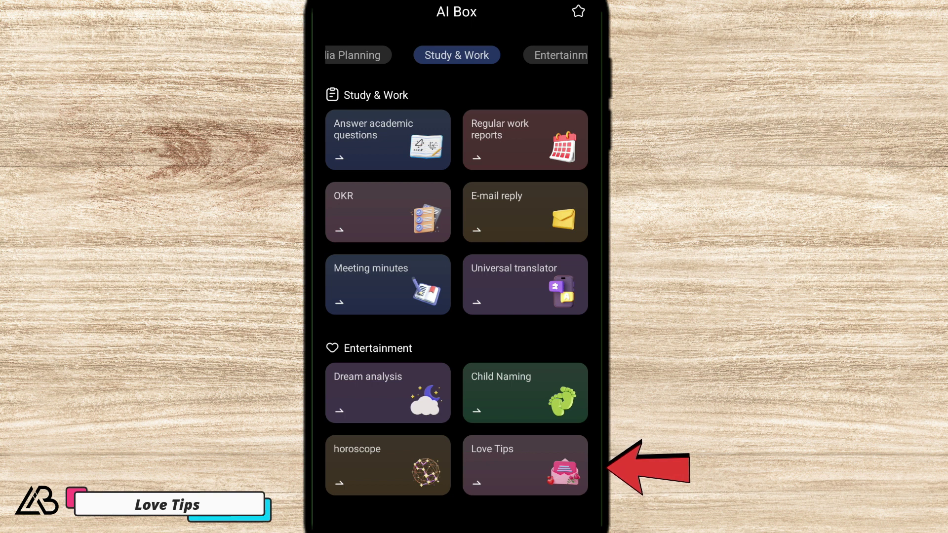
Ask Love Tips how to tell whether a partner is truly committed
left_click(524, 466)
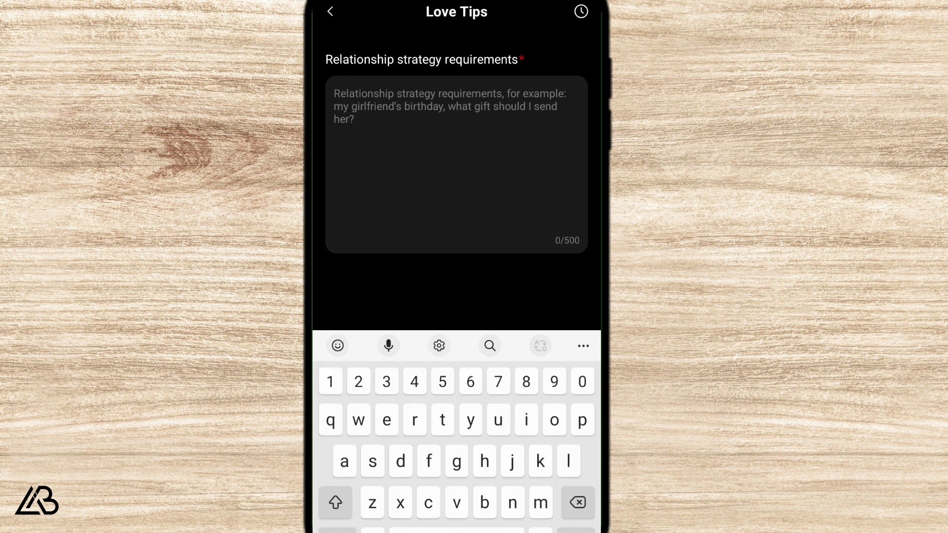
type("How can")
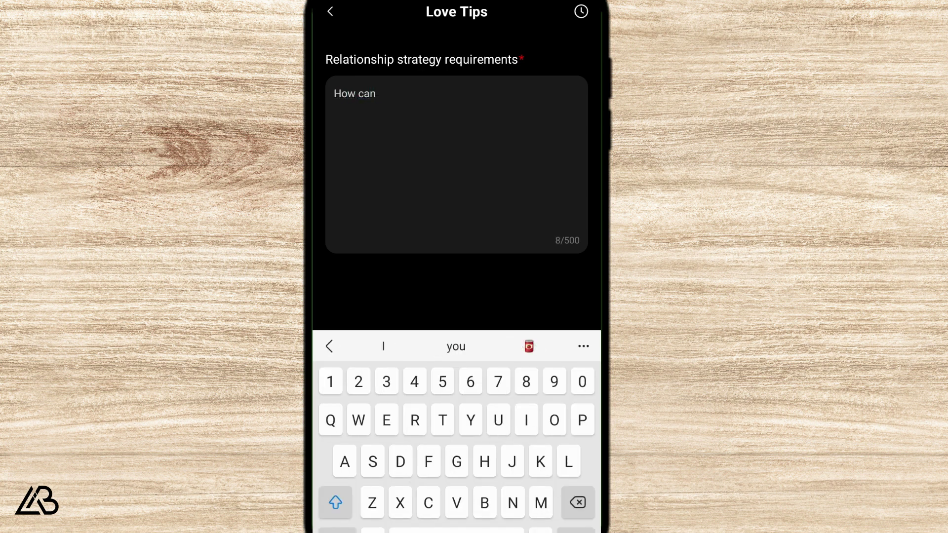
type(" I tell if my")
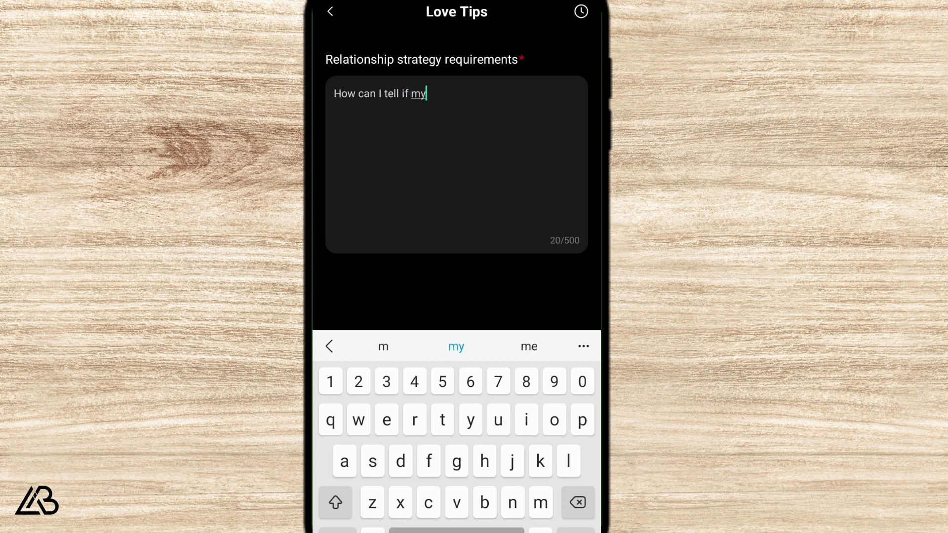
type(" partner")
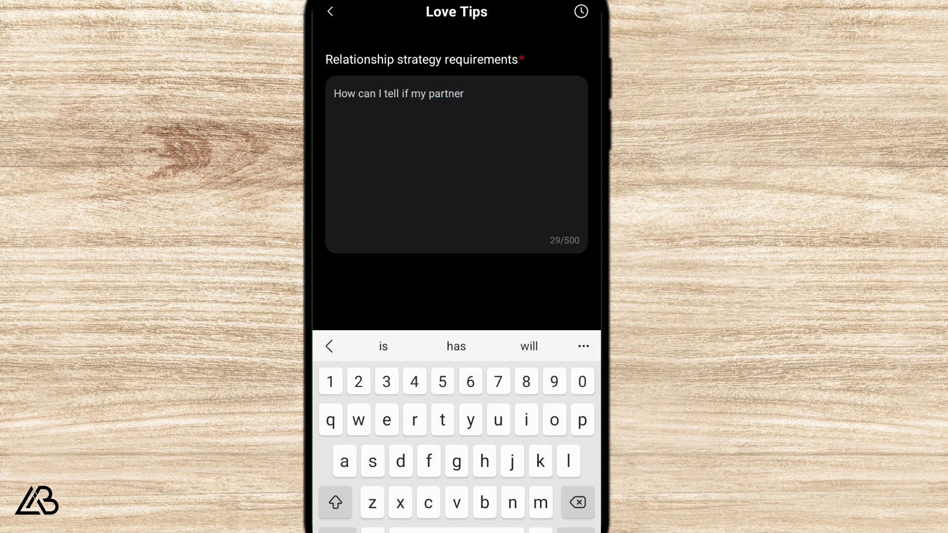
type(" is tru")
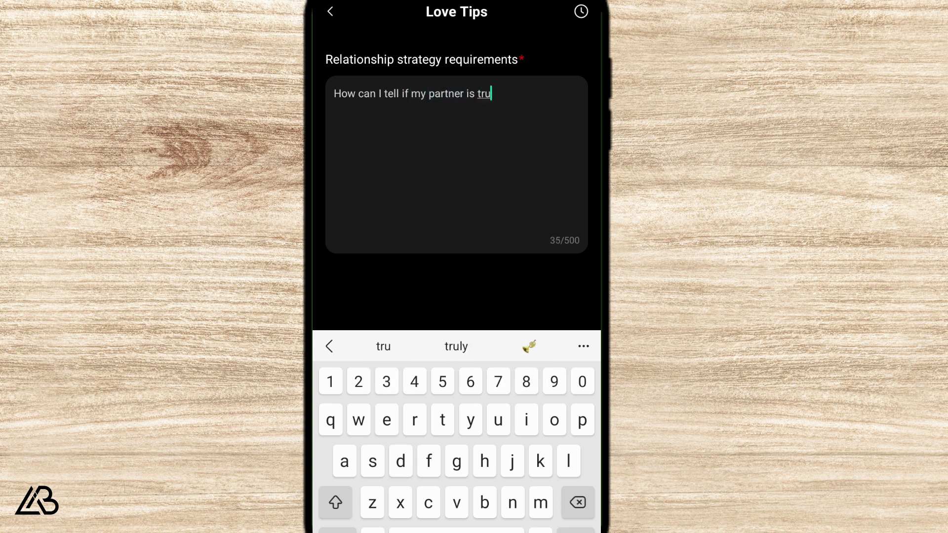
type("ly comm")
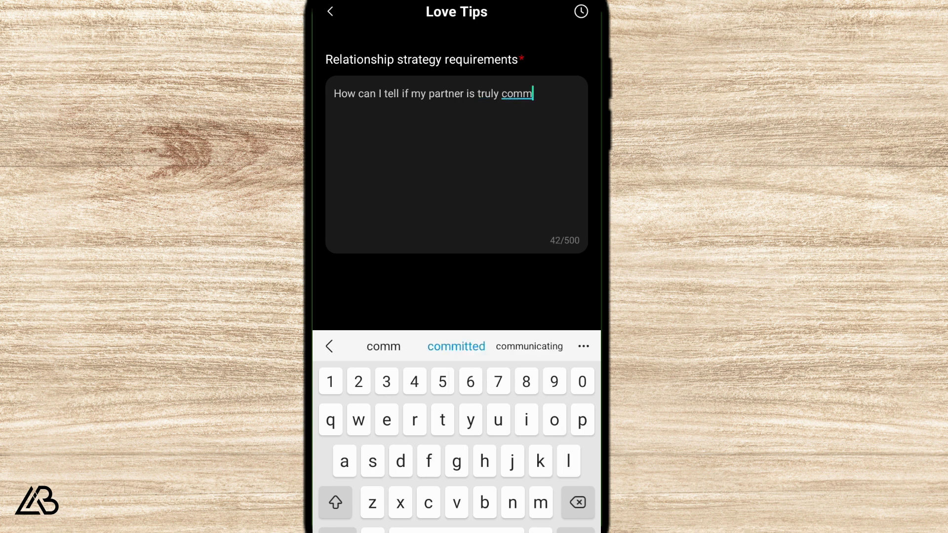
type("itted to")
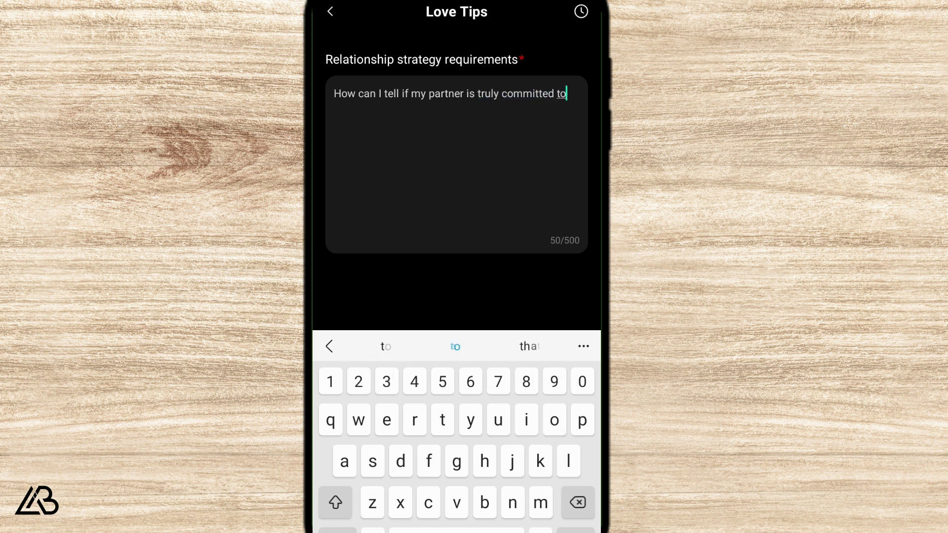
type(" our ")
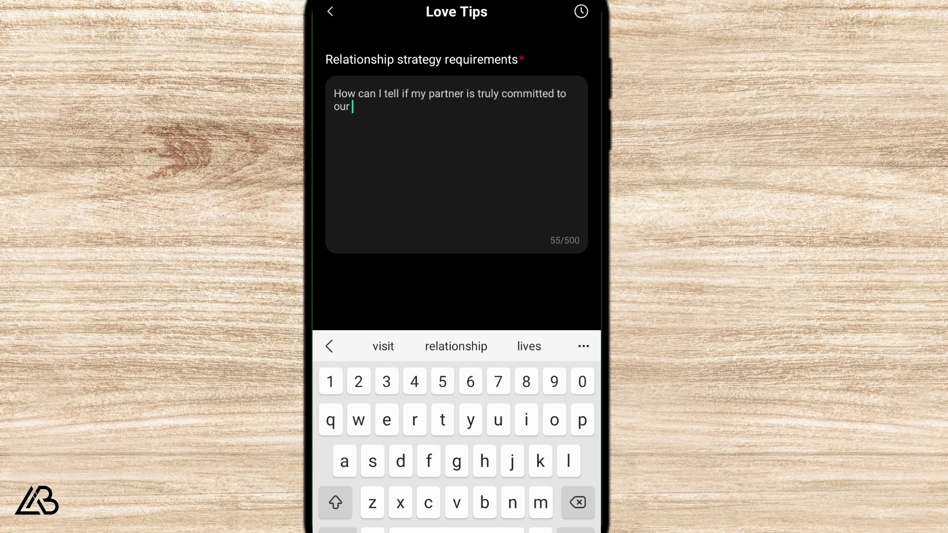
type("relations")
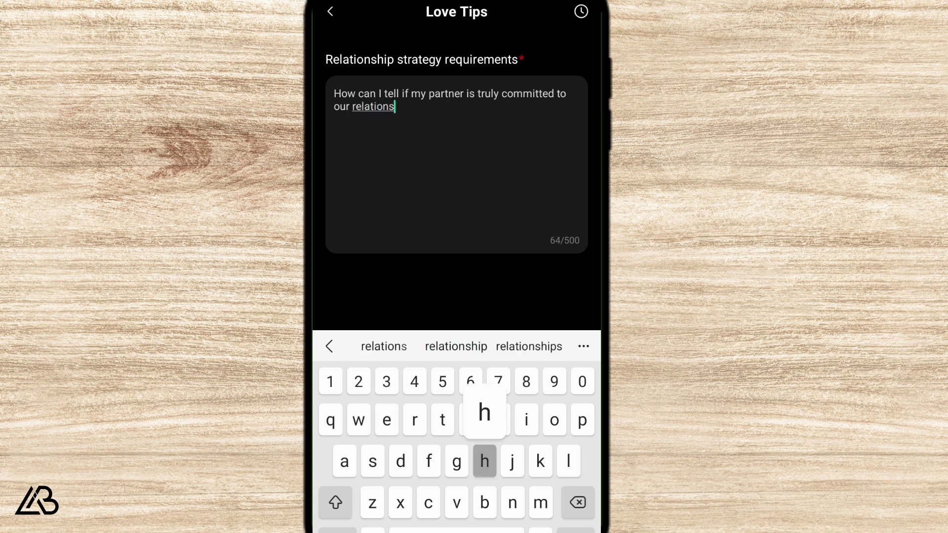
type("hip ?")
key("Escape")
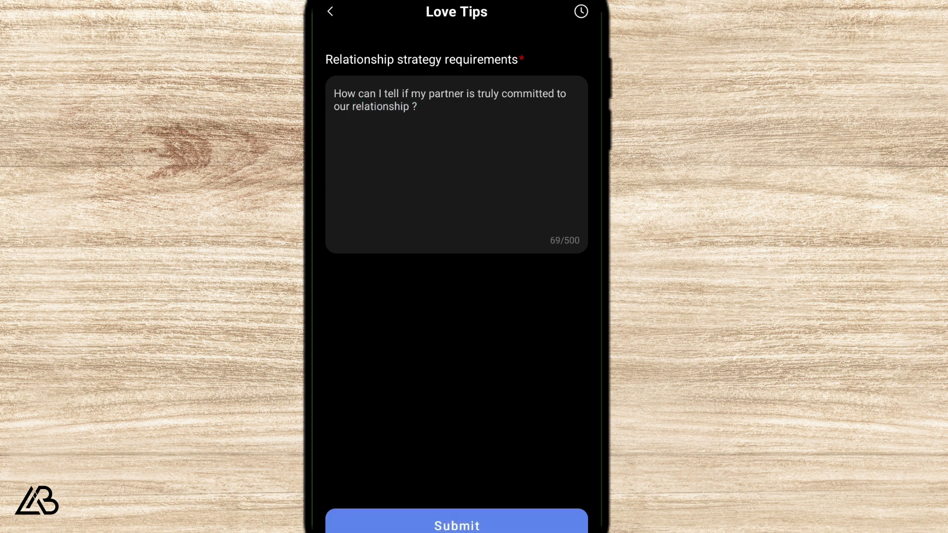
left_click(457, 524)
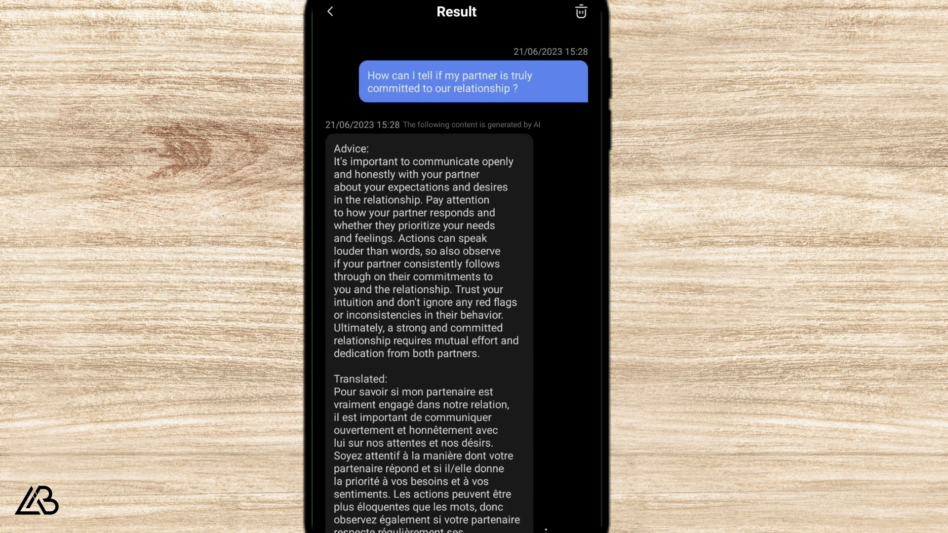
scroll(456, 296, "up", 3)
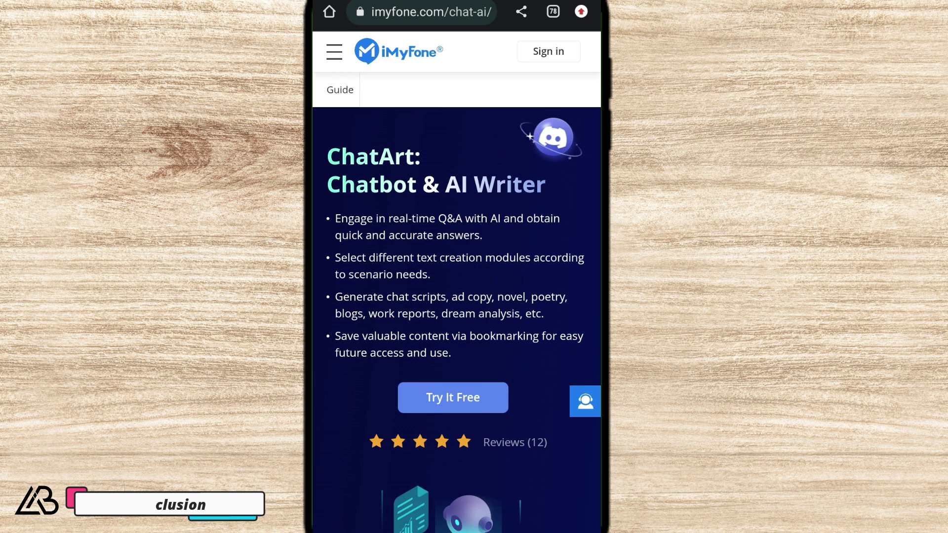
Follow the iMyFone page's Try It Free link to ChatArt's Google Play listing
left_click(453, 397)
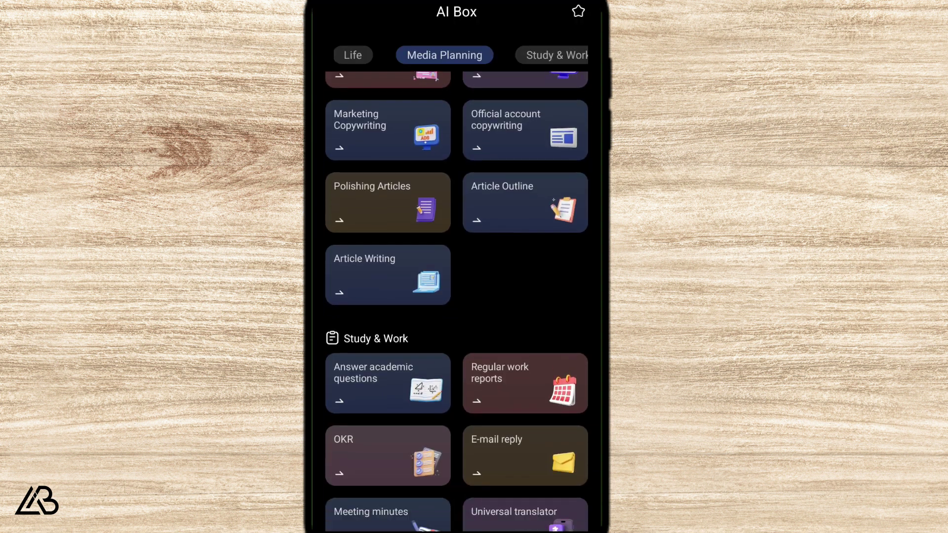
scroll(457, 306, "down", 3)
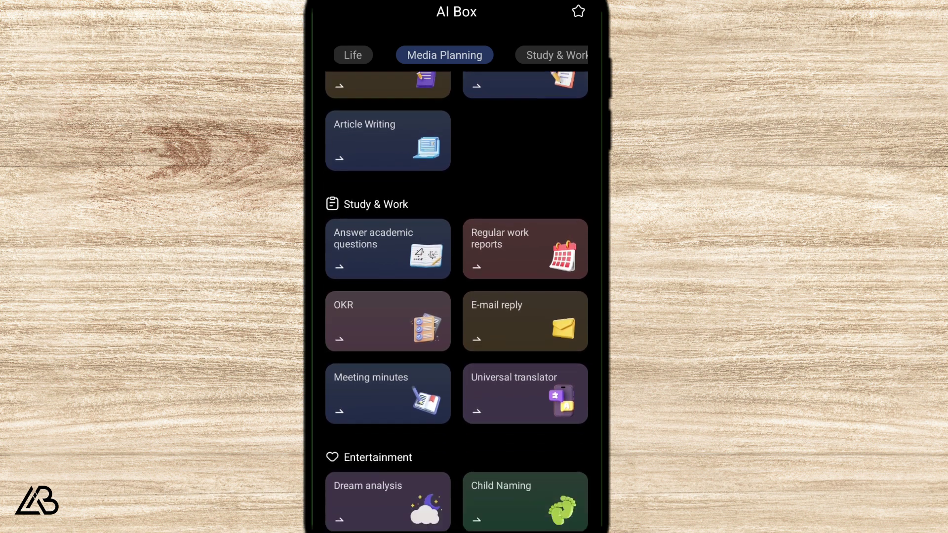
scroll(457, 296, "down", 4)
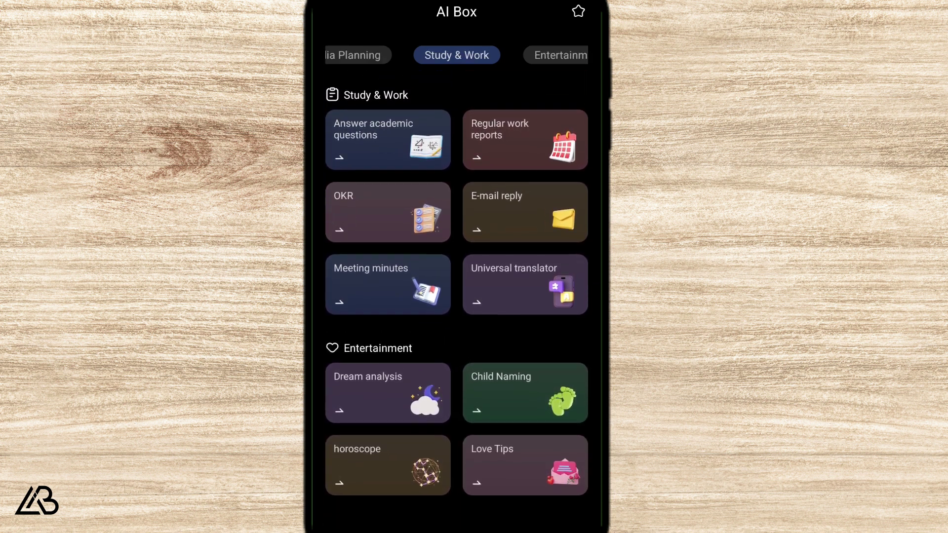